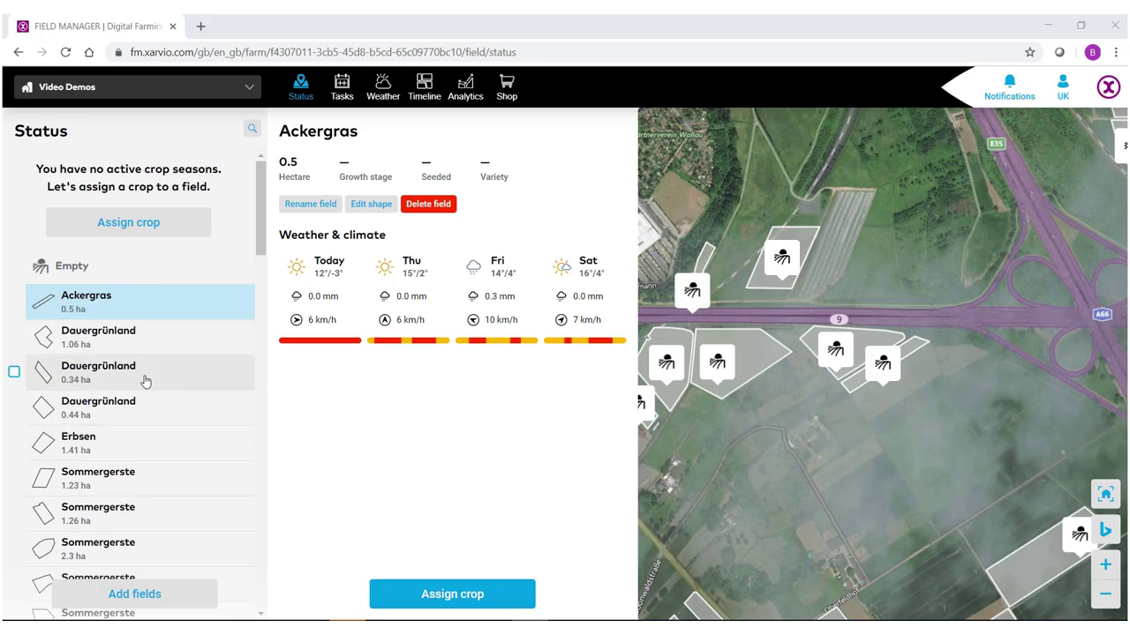
Start adding new fields and choose to select predefined field shapes from the map
scroll(141, 381, down, 3)
scroll(142, 382, down, 6)
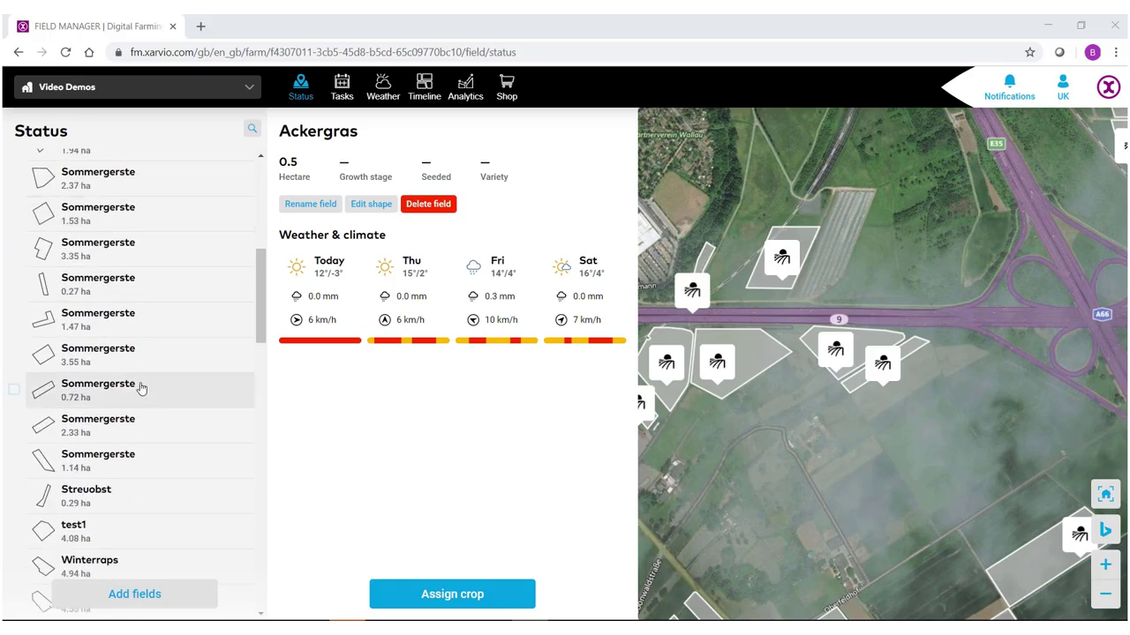
scroll(141, 431, up, 10)
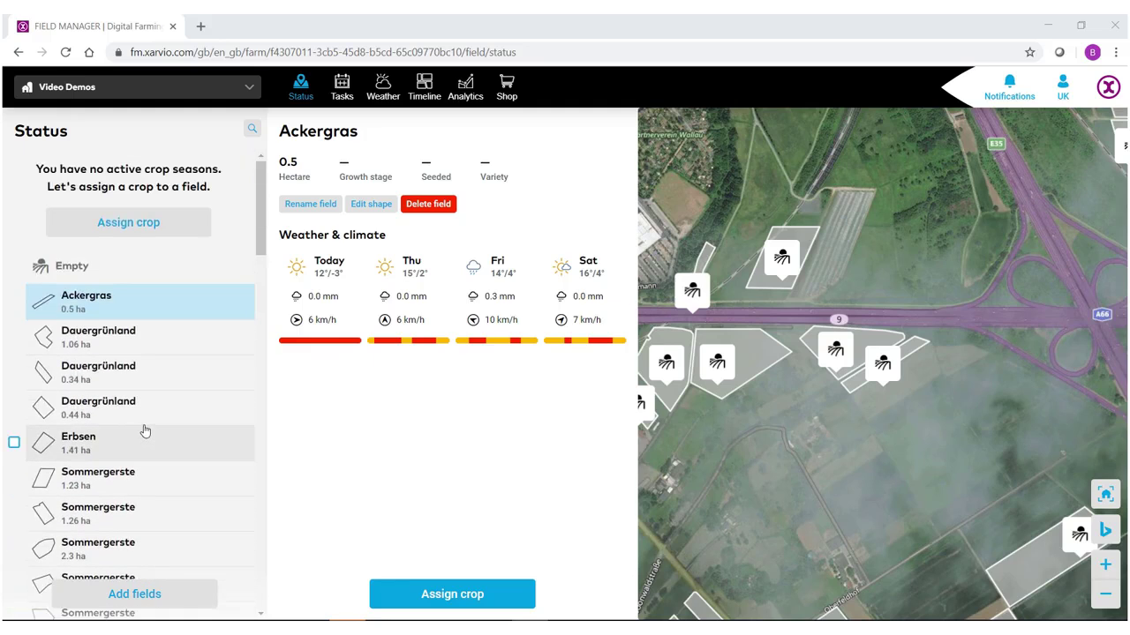
click(162, 596)
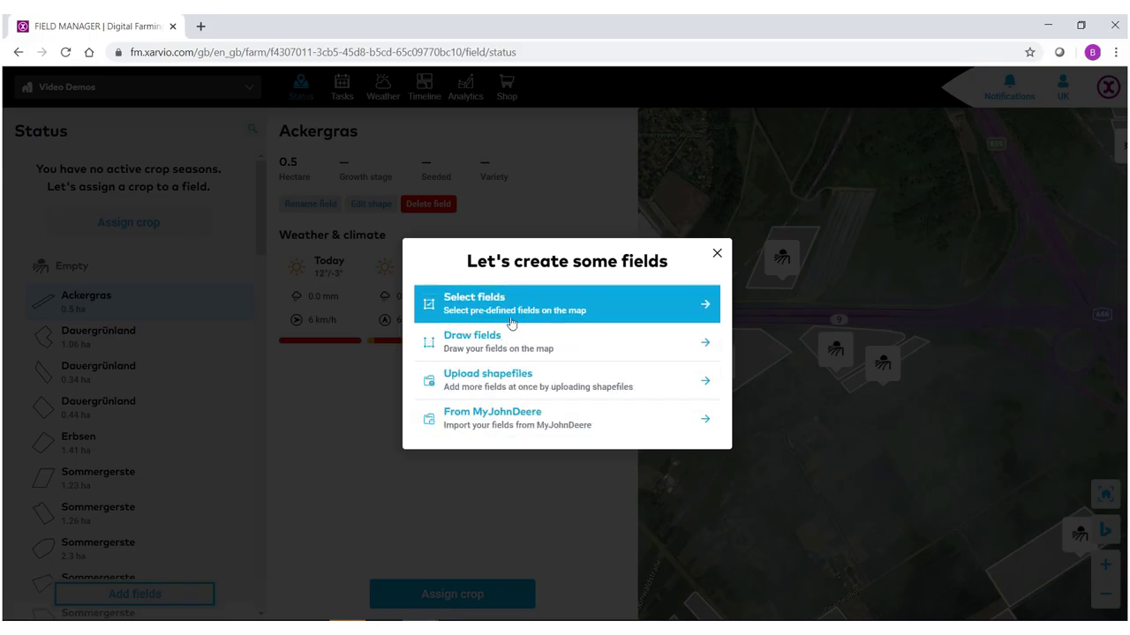
click(610, 309)
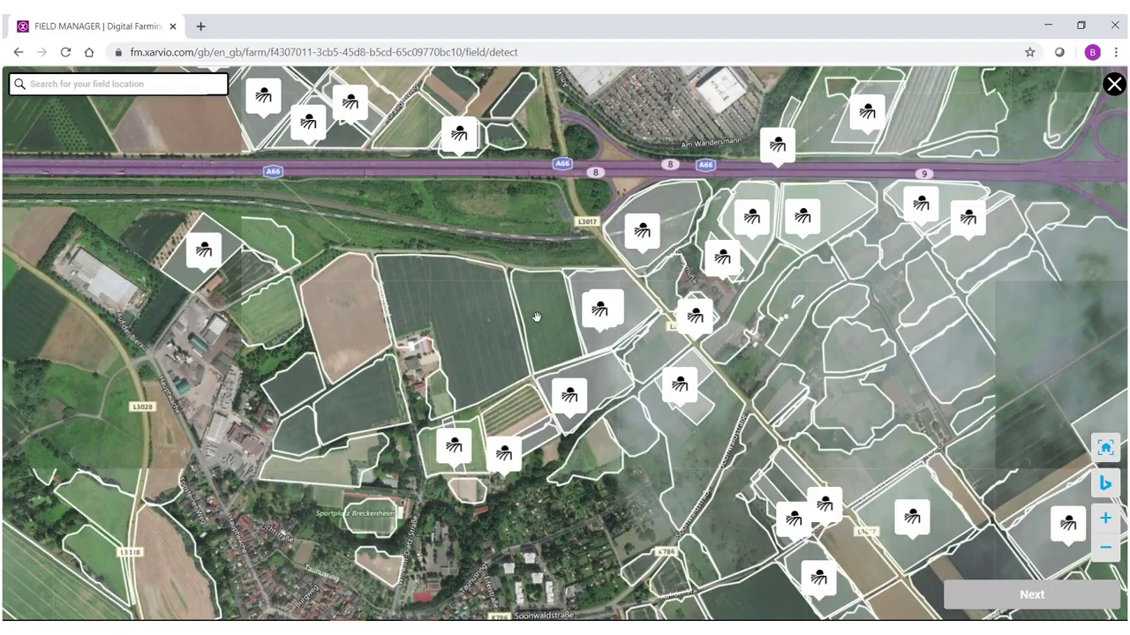
Zoom the field-selection map out one level to see the predefined field outlines
scroll(536, 316, down, 1)
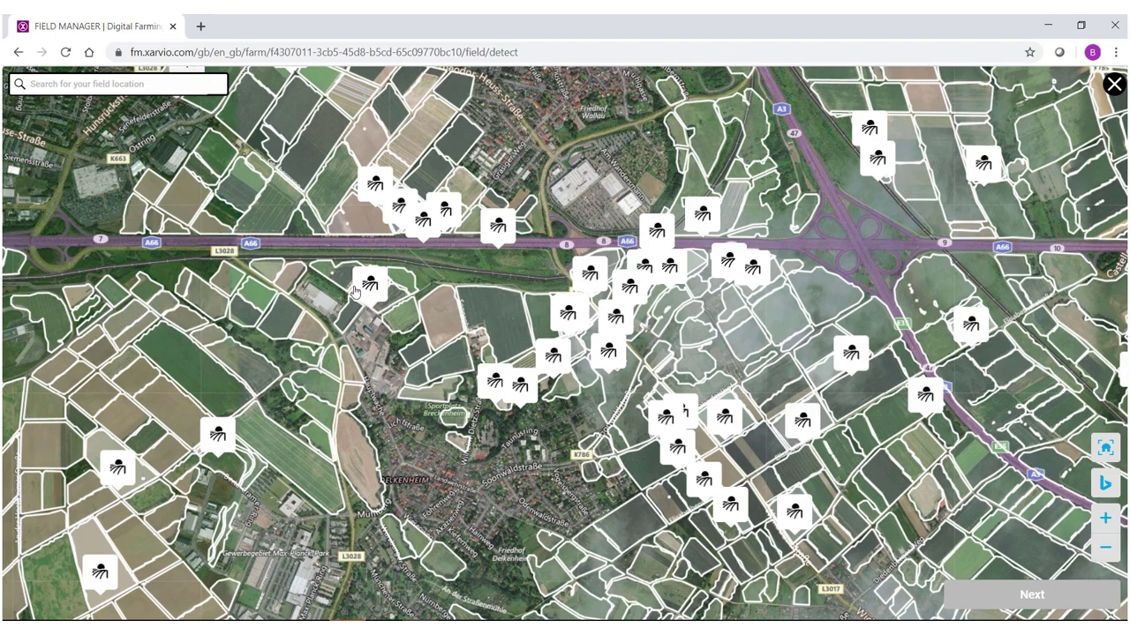
Search 'wic' and centre the map on Wicker, HE, Germany
click(118, 84)
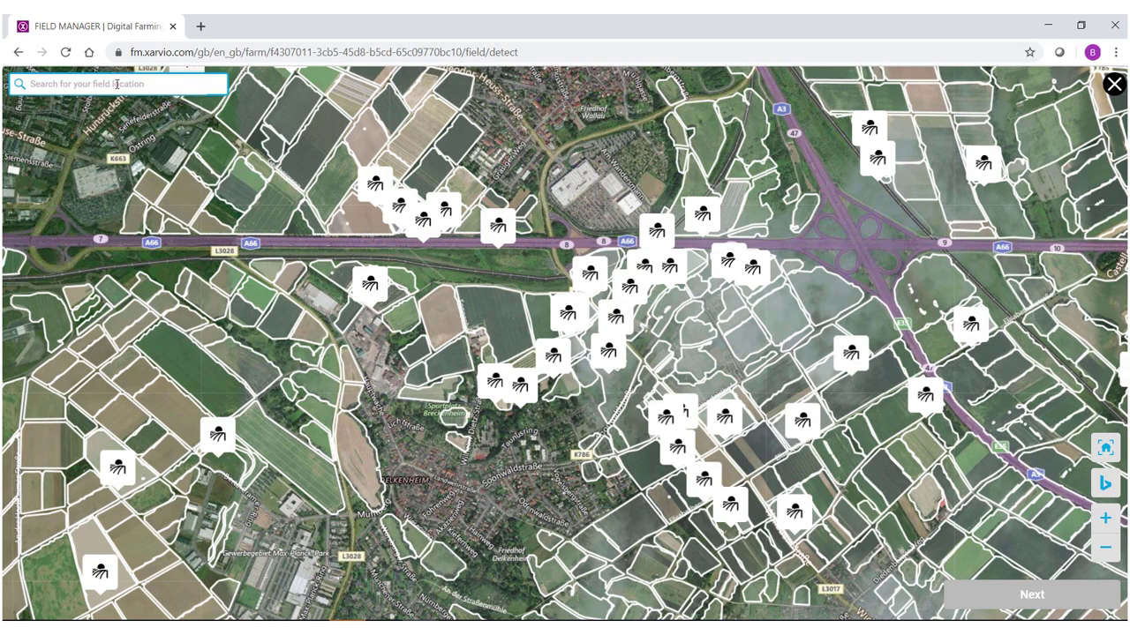
text(wicker)
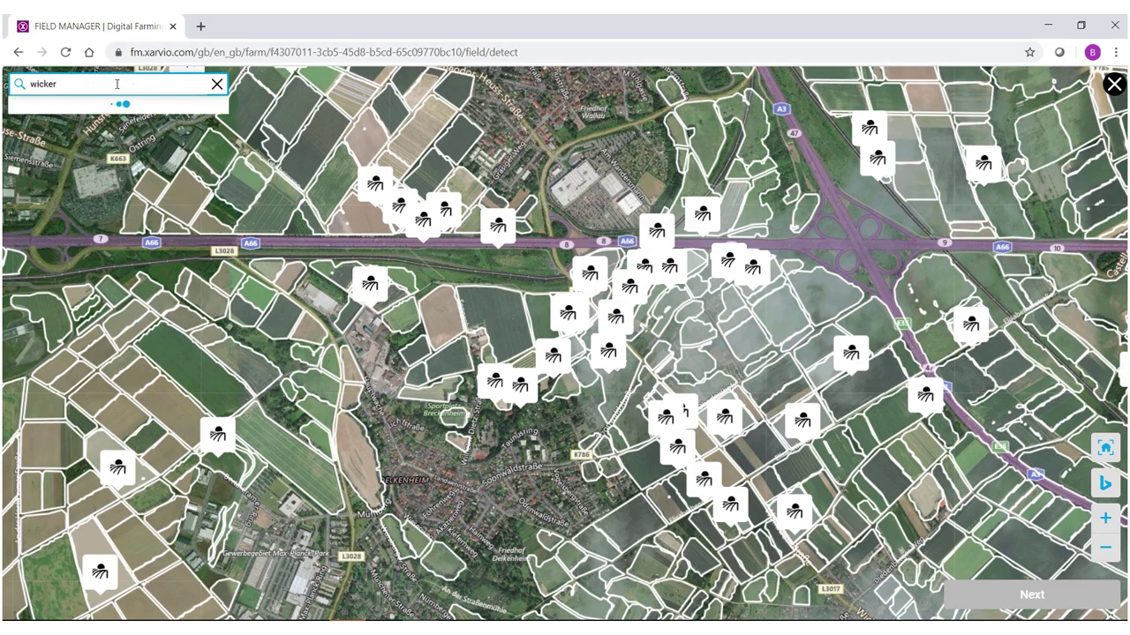
click(110, 105)
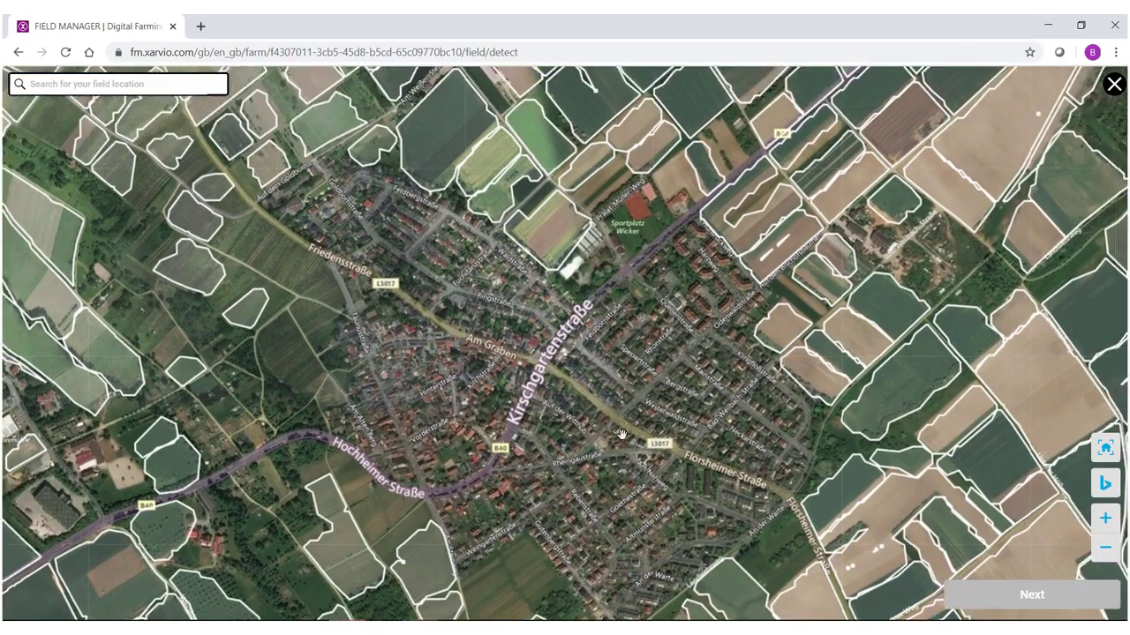
Pan the map north-east of Wicker toward the A3 to show field test1
drag(695, 279, 580, 460)
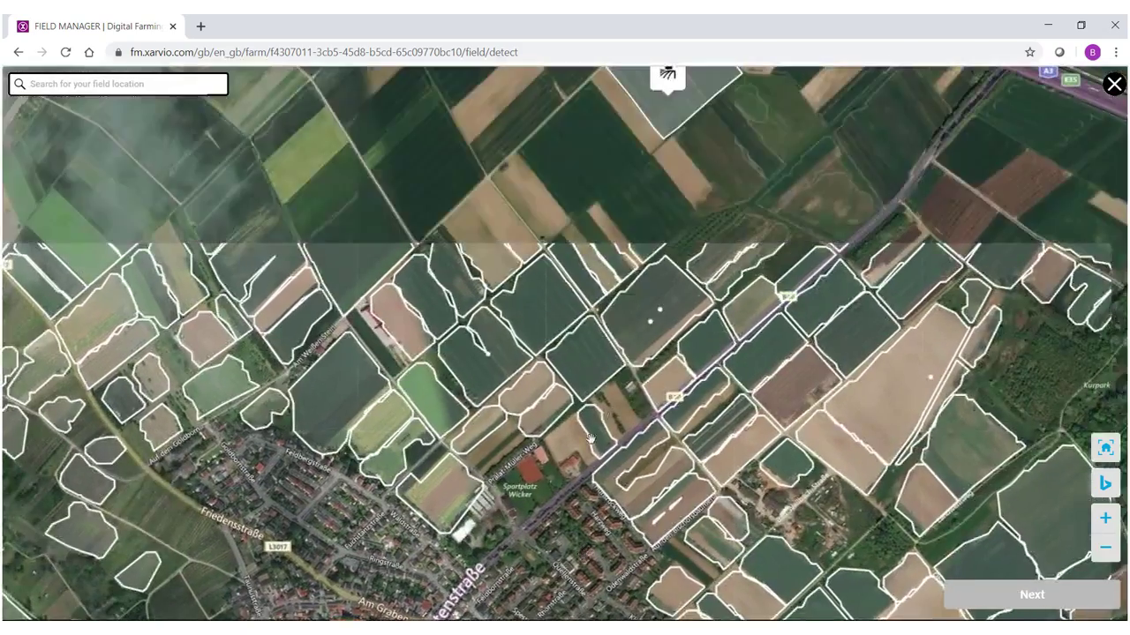
drag(697, 241, 761, 419)
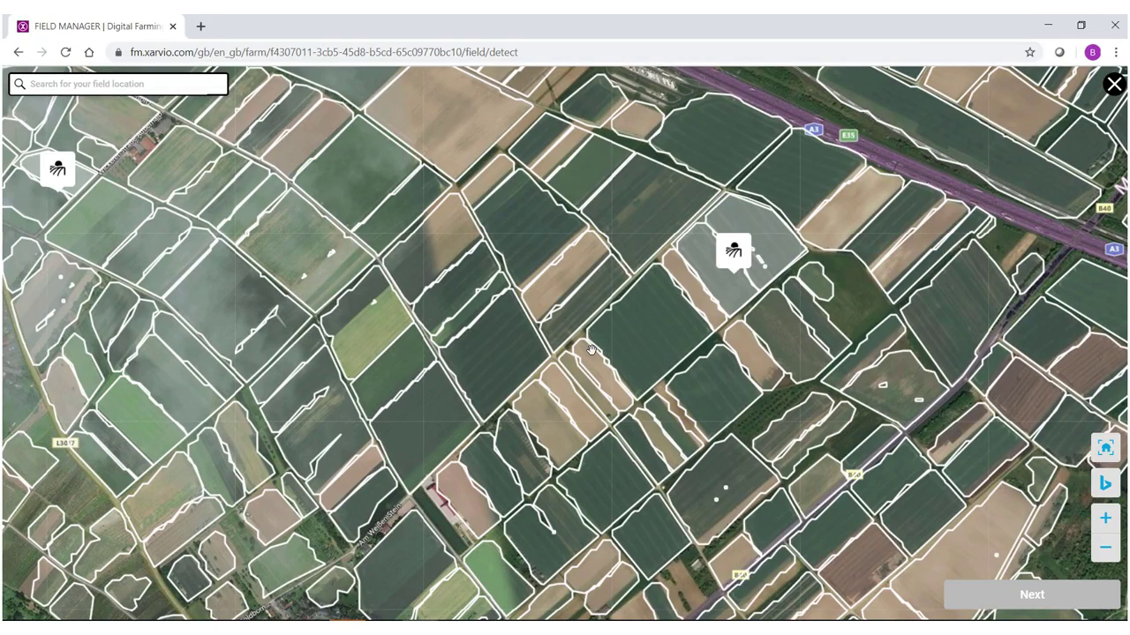
scroll(625, 384, up, 2)
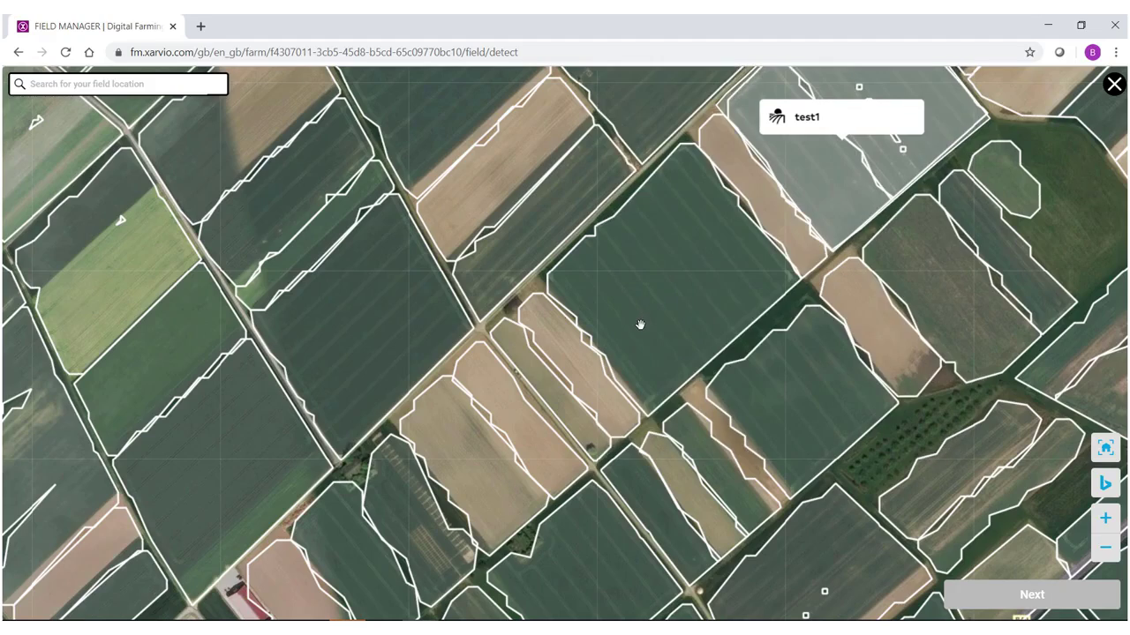
scroll(640, 318, down, 3)
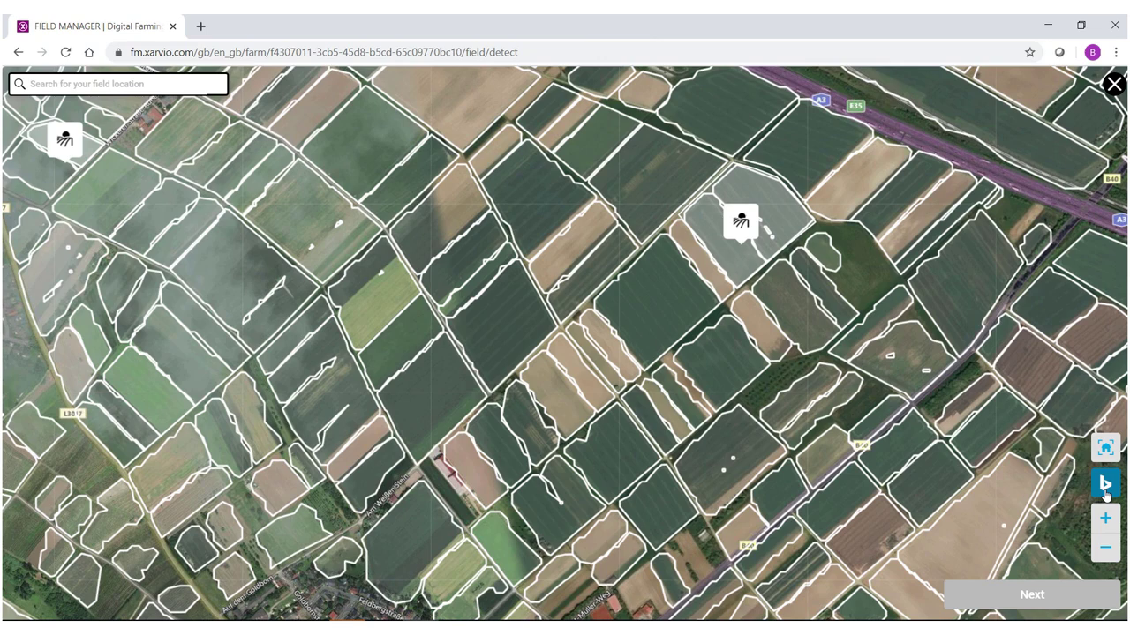
Keep Bing imagery, zoom in and select the 3.33 ha predefined field near test1
click(1105, 484)
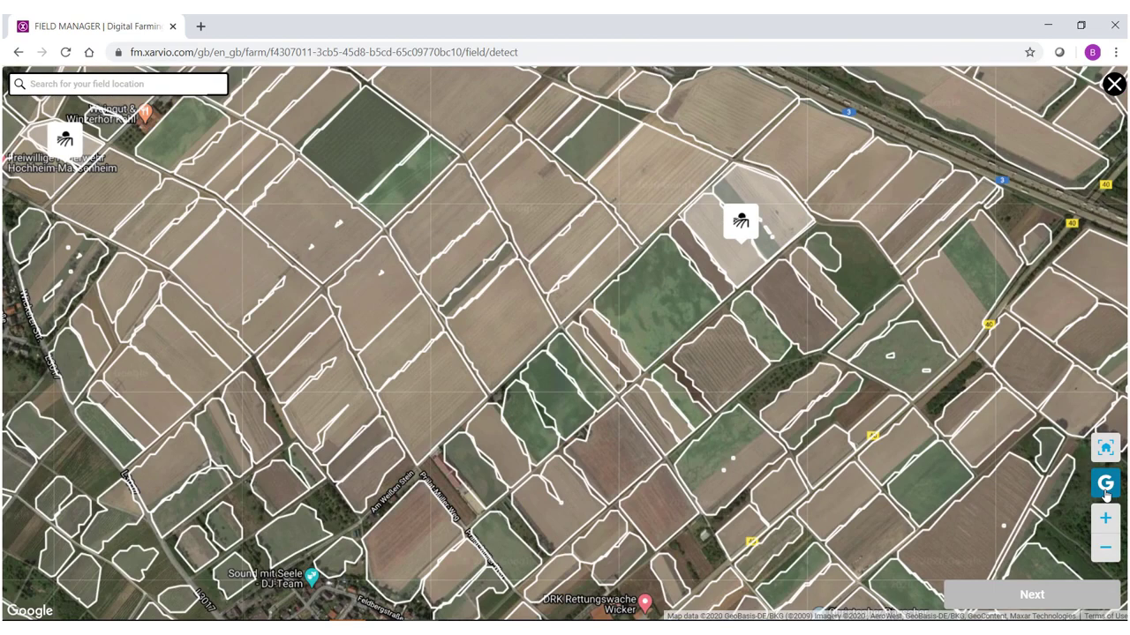
click(1105, 483)
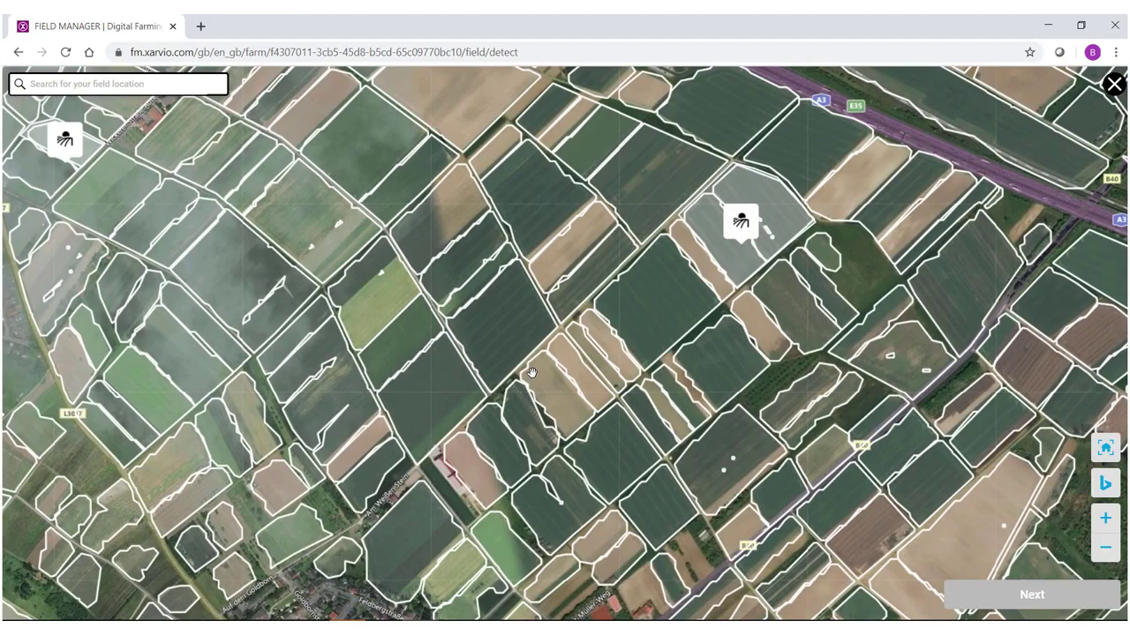
drag(540, 379, 622, 402)
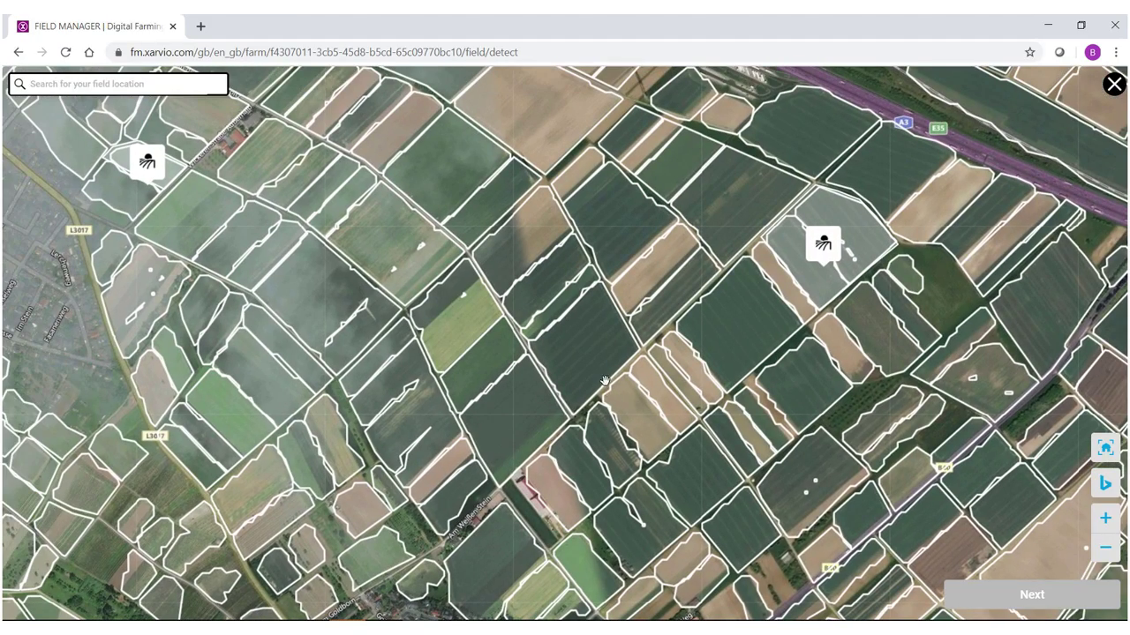
scroll(603, 362, up, 2)
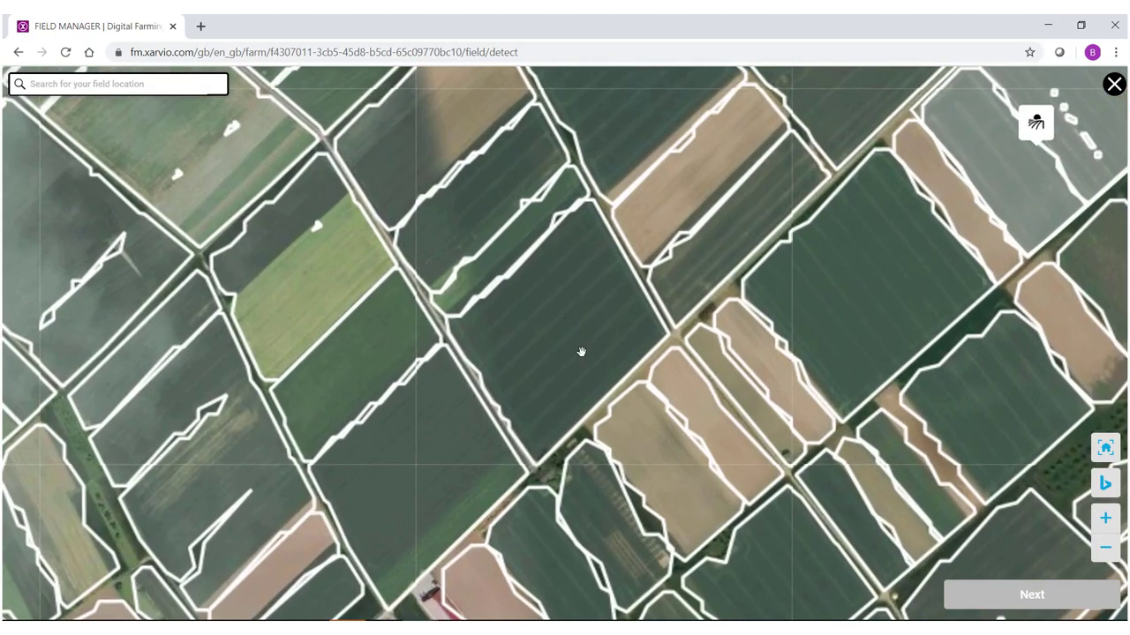
click(565, 340)
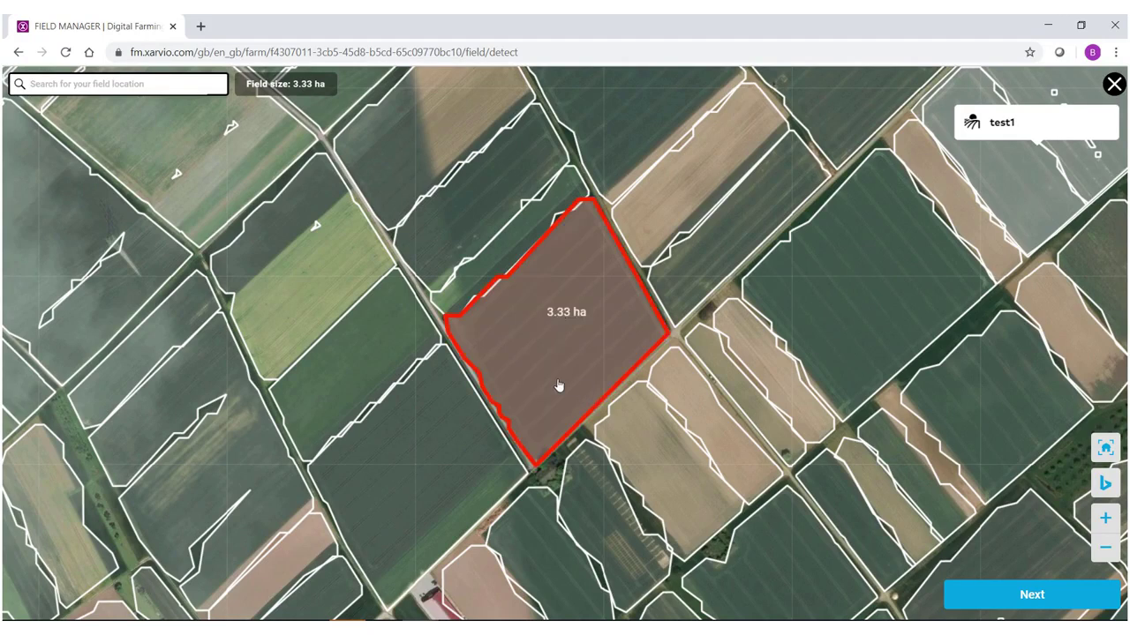
Add the south-west and upper-left fields, dropping the narrow and 3.92 ha fields, for 8.30 ha
click(426, 461)
click(344, 365)
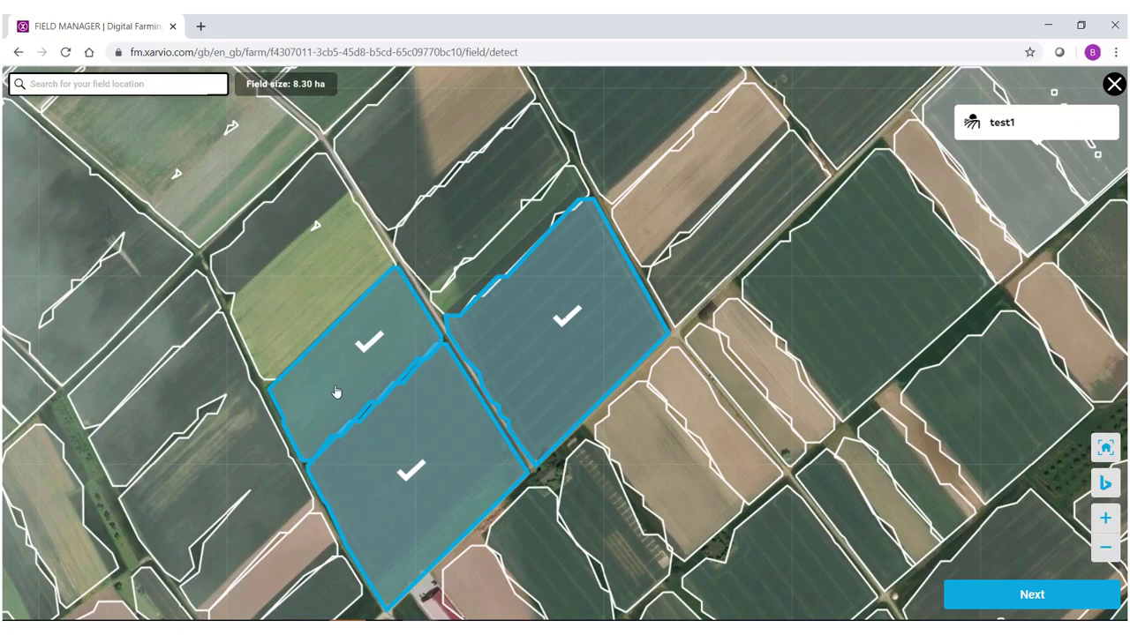
click(706, 263)
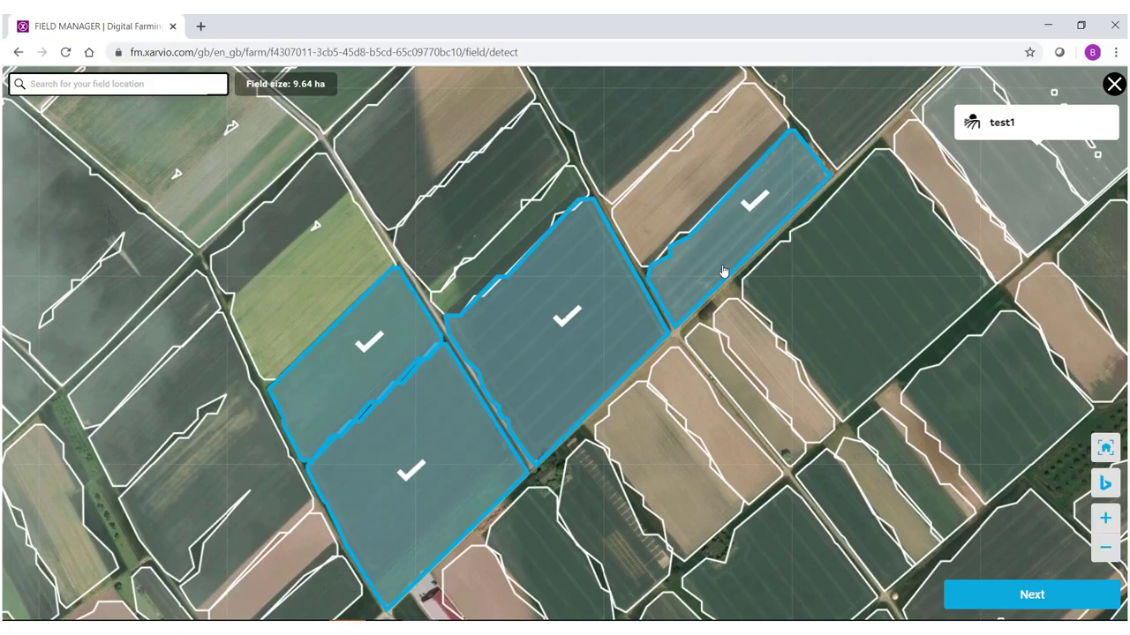
click(816, 266)
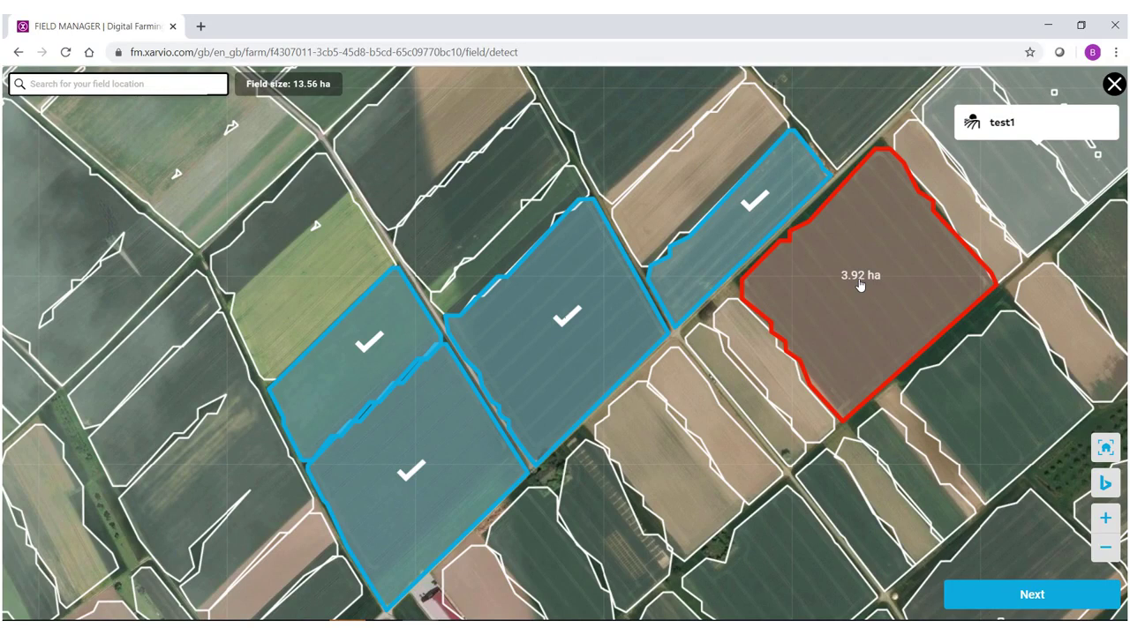
click(860, 284)
click(751, 230)
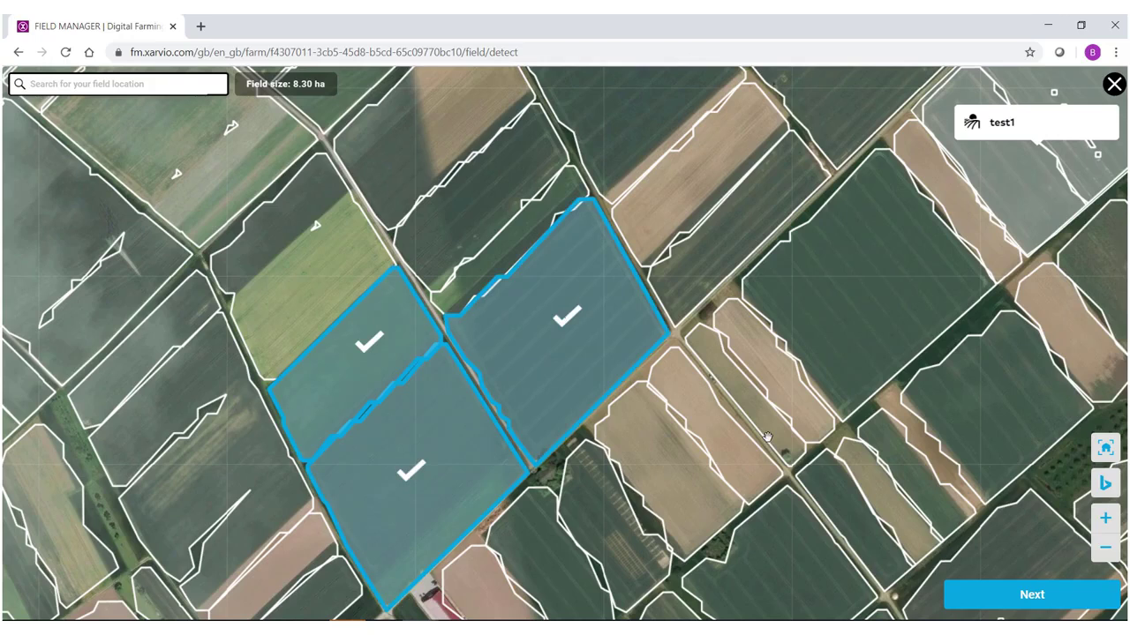
Proceed to the list of Field_001, Field_002 and Field_003 totalling 8.3 ha
click(1041, 596)
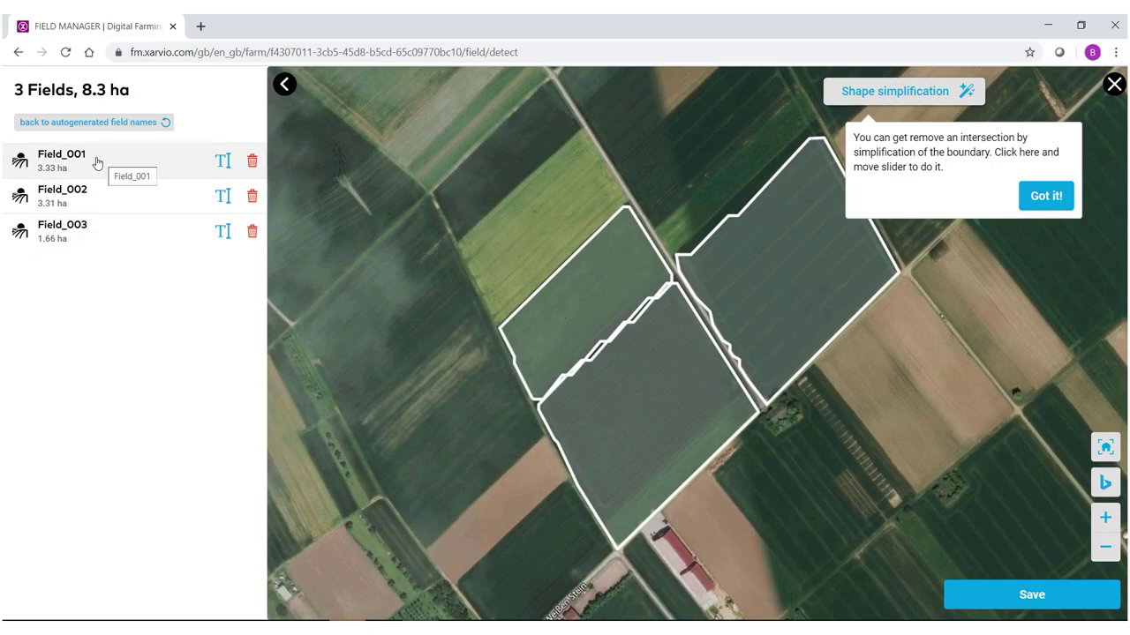
click(223, 161)
Rename Field_001, Field_002 and Field_003 to Test2, Test3 and Test 4
double_click(78, 163)
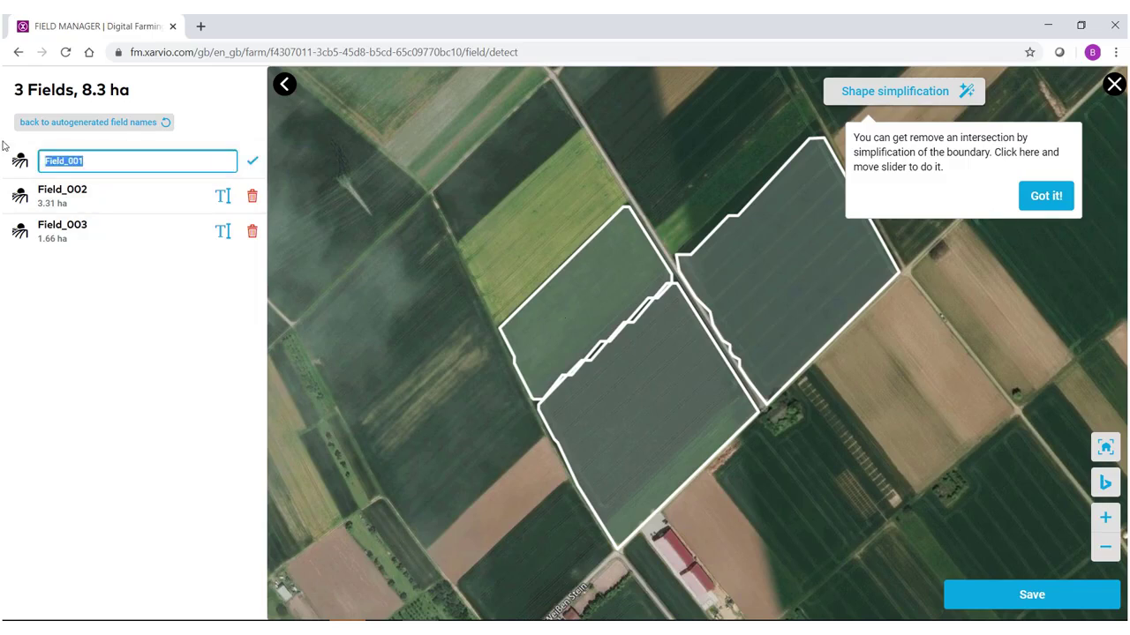
text(Test2)
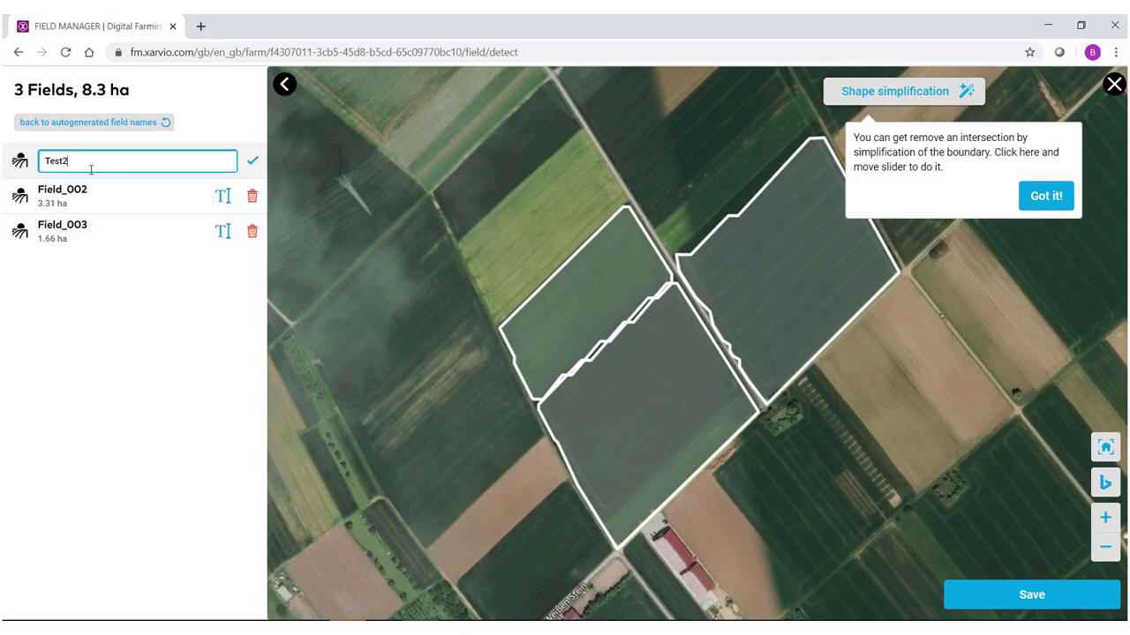
click(224, 196)
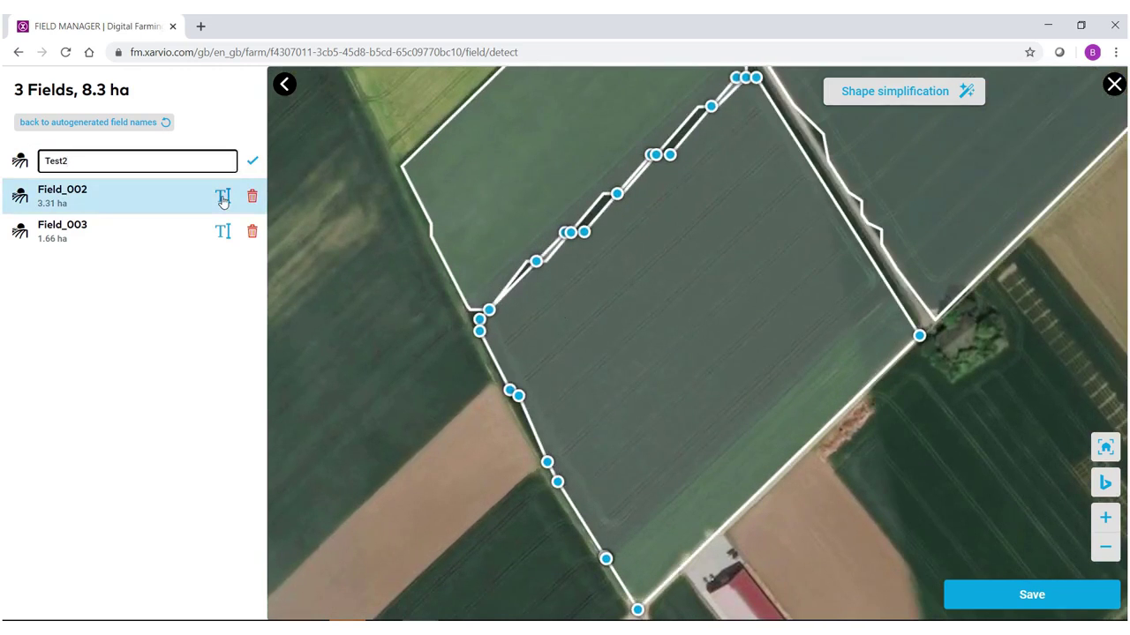
drag(106, 195, 20, 198)
text(Test3)
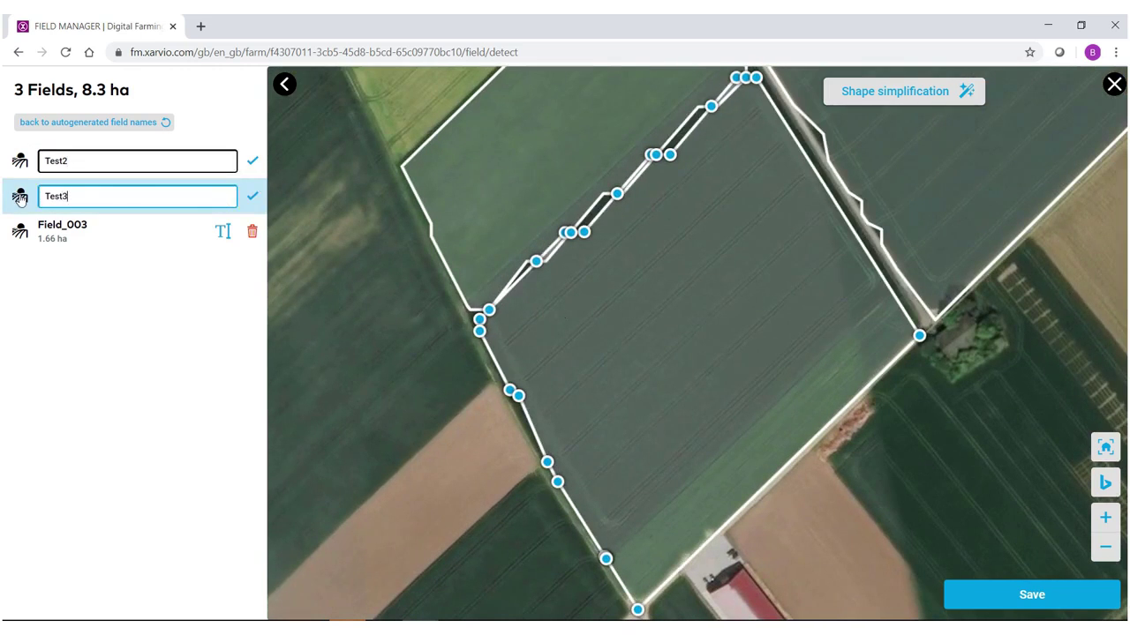
click(223, 235)
click(223, 234)
drag(159, 235, 6, 243)
text(Test 4)
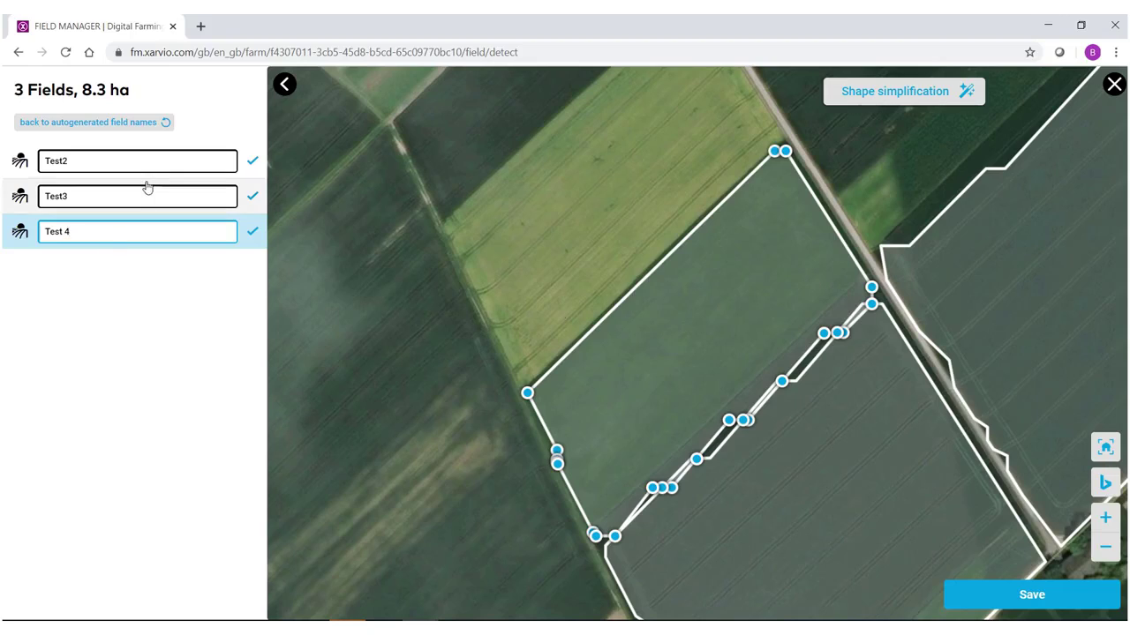
Confirm the names Test2, Test3 and Test 4 and save the three fields
click(254, 162)
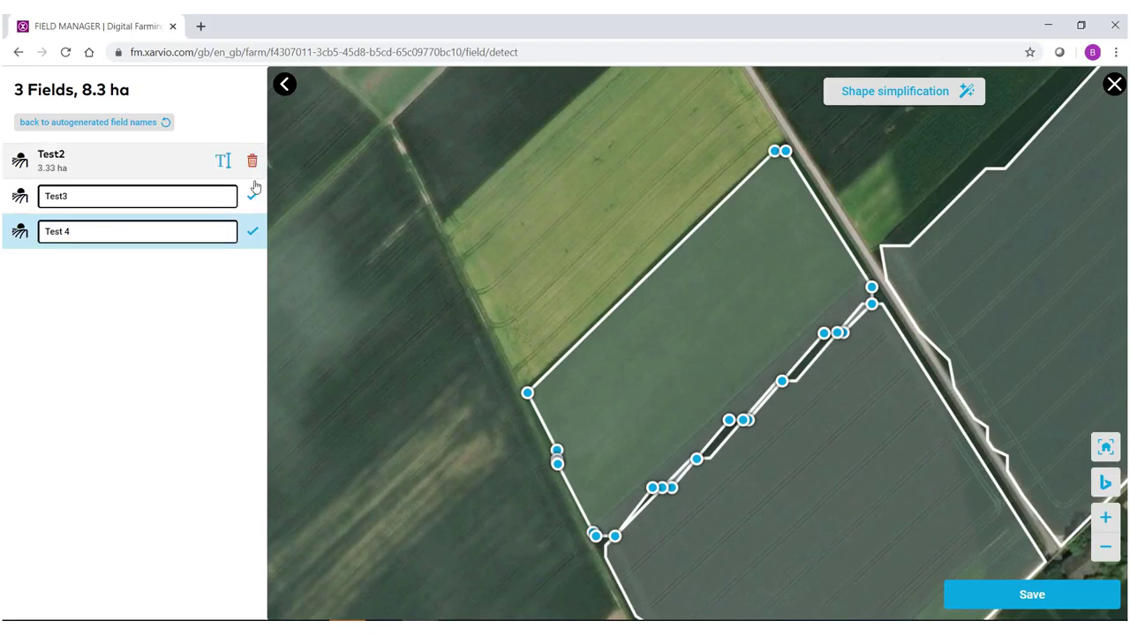
click(253, 198)
click(252, 231)
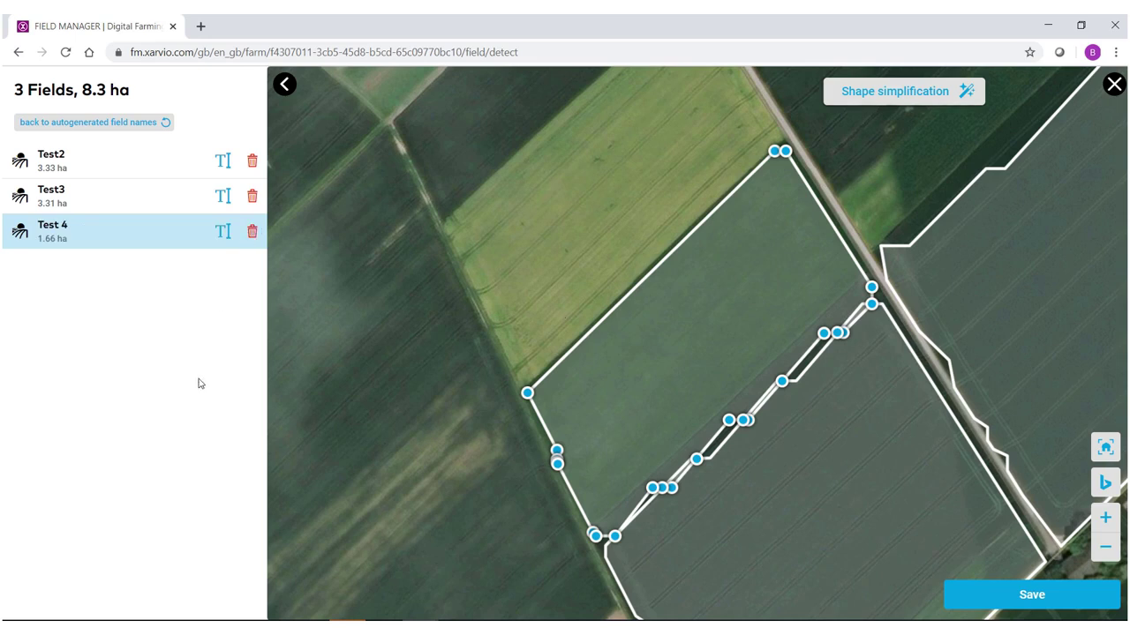
click(1045, 602)
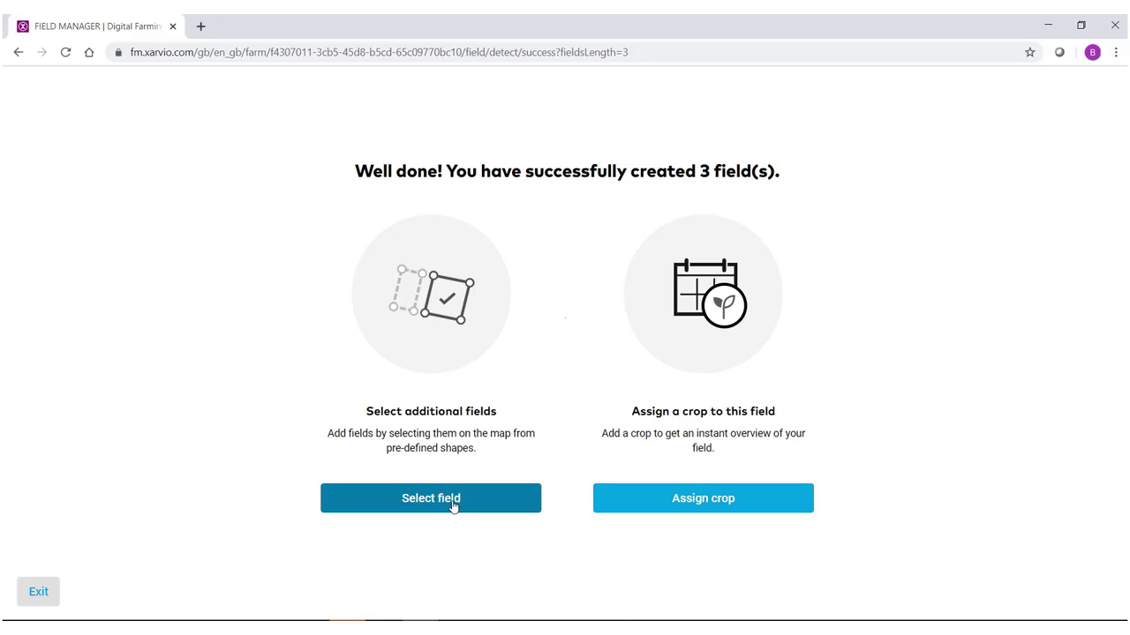
Return to the Status page and find Test2, Test3 and Test 4 in the field list
click(40, 592)
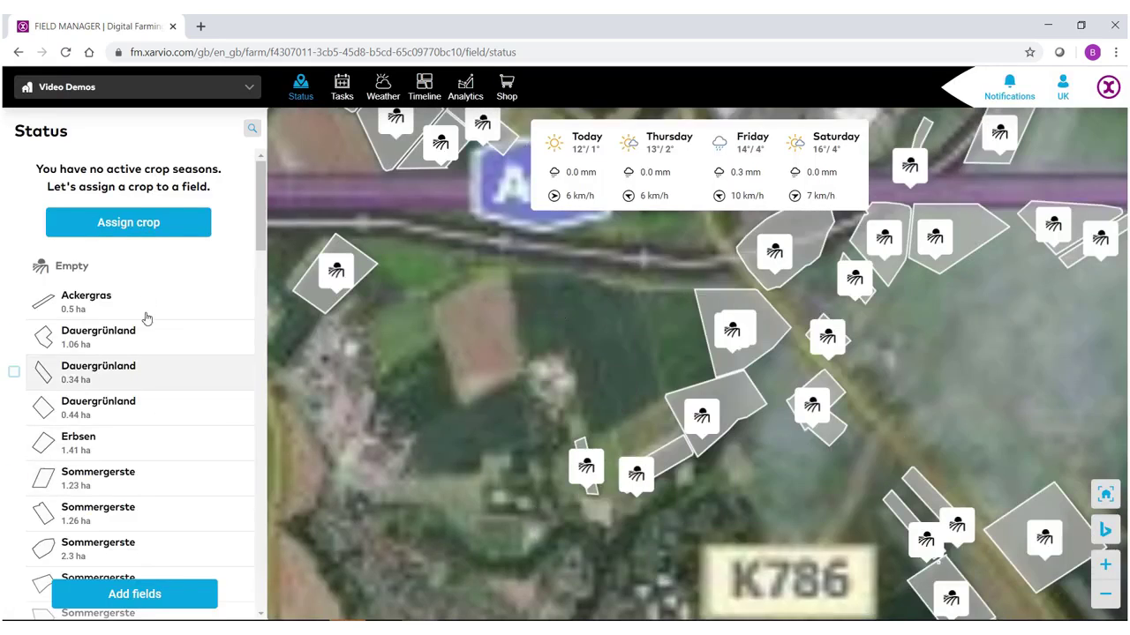
scroll(147, 380, down, 4)
scroll(147, 391, down, 4)
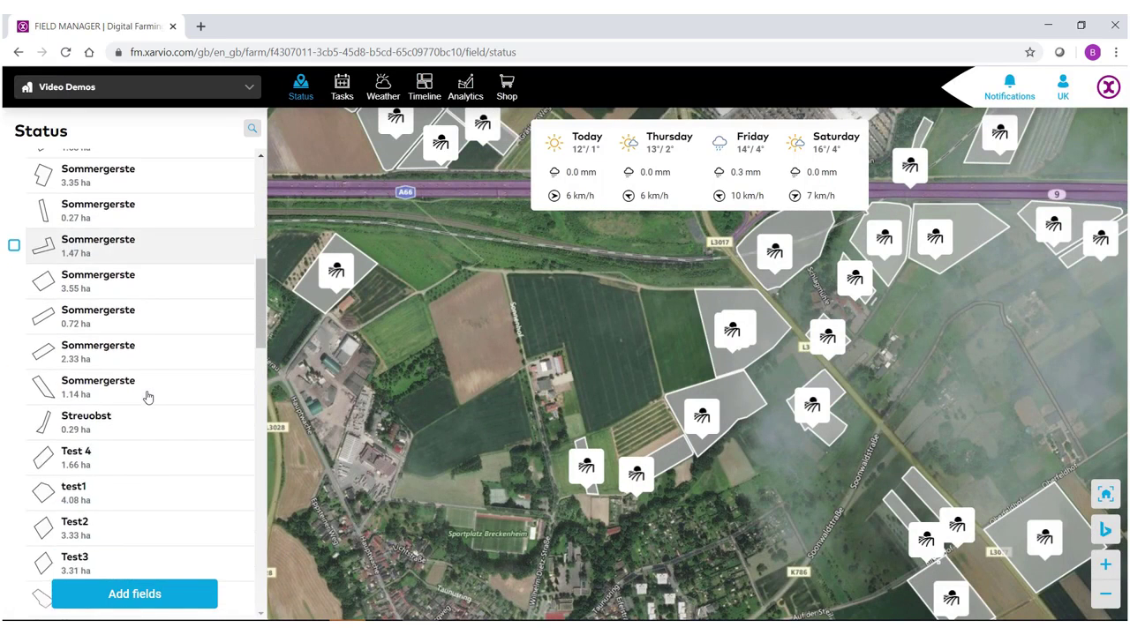